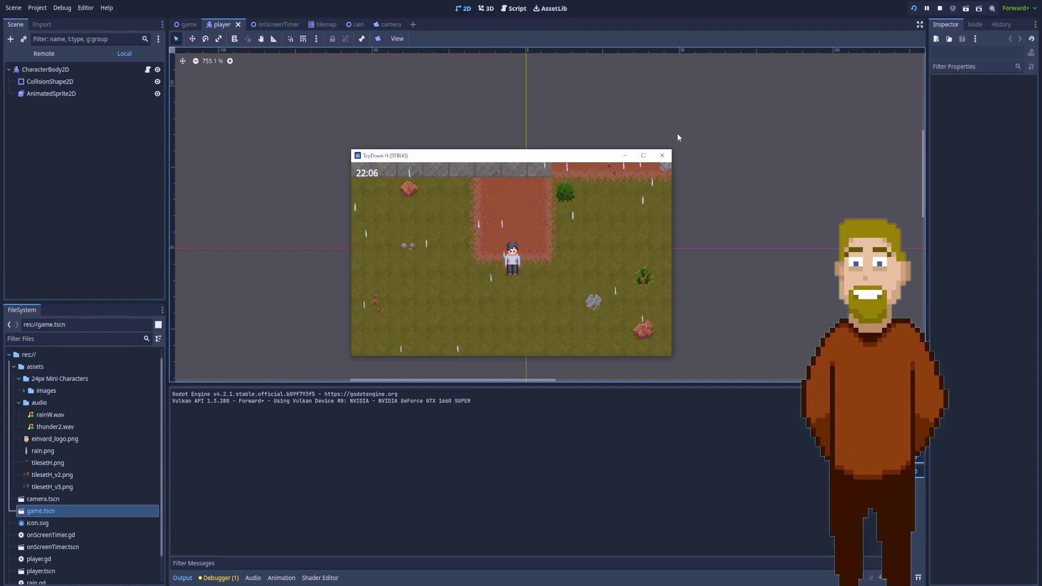
Close the TopDown H (DEBUG) game window to stop the running rain demo
left_click(662, 156)
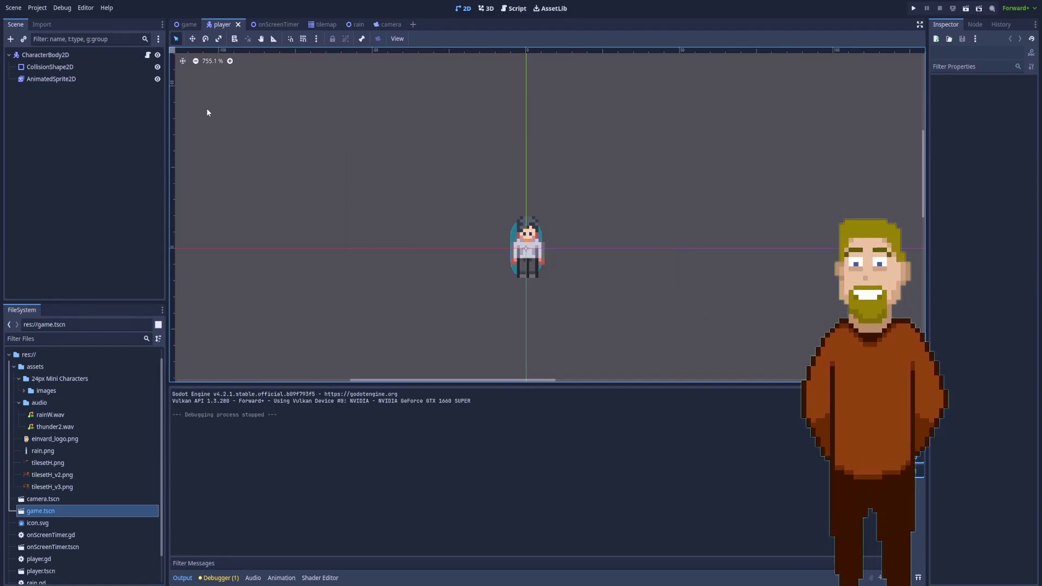
Switch to the game scene and zoom out over the rainy tilemap
left_click(186, 25)
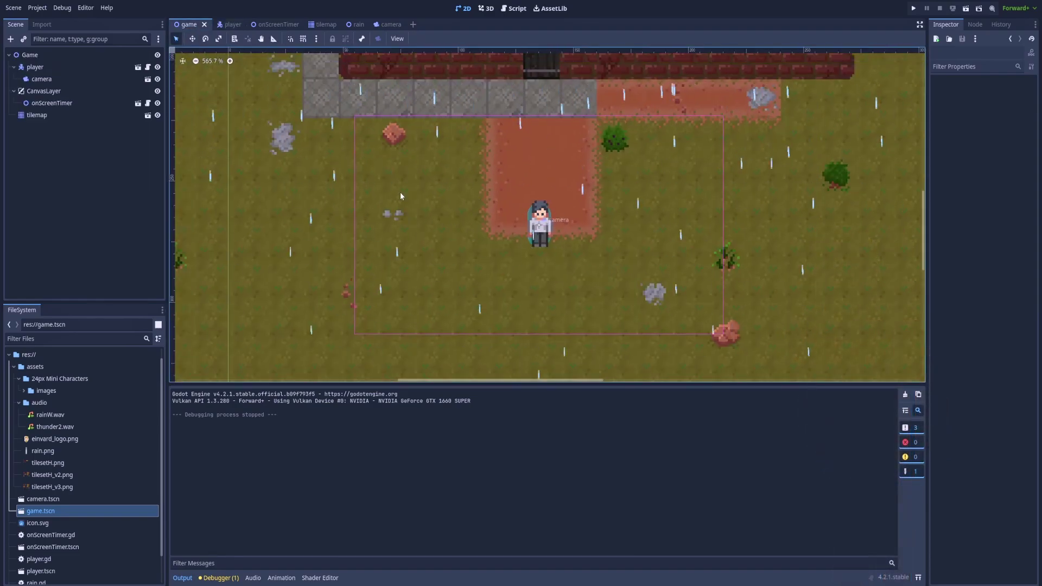
scroll(401, 196, "down", 3)
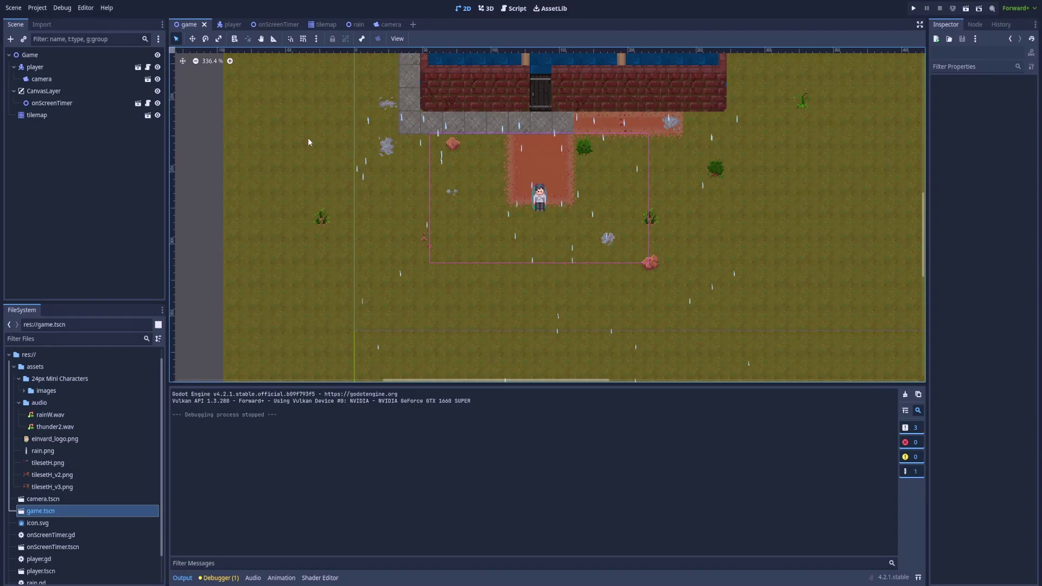
key("F5")
key("Right")
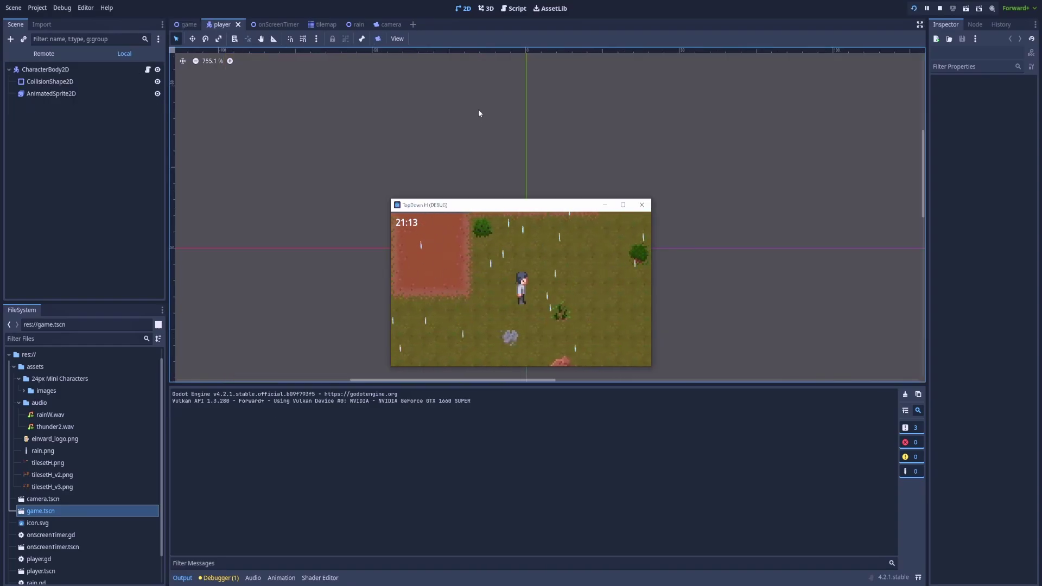
key("Left")
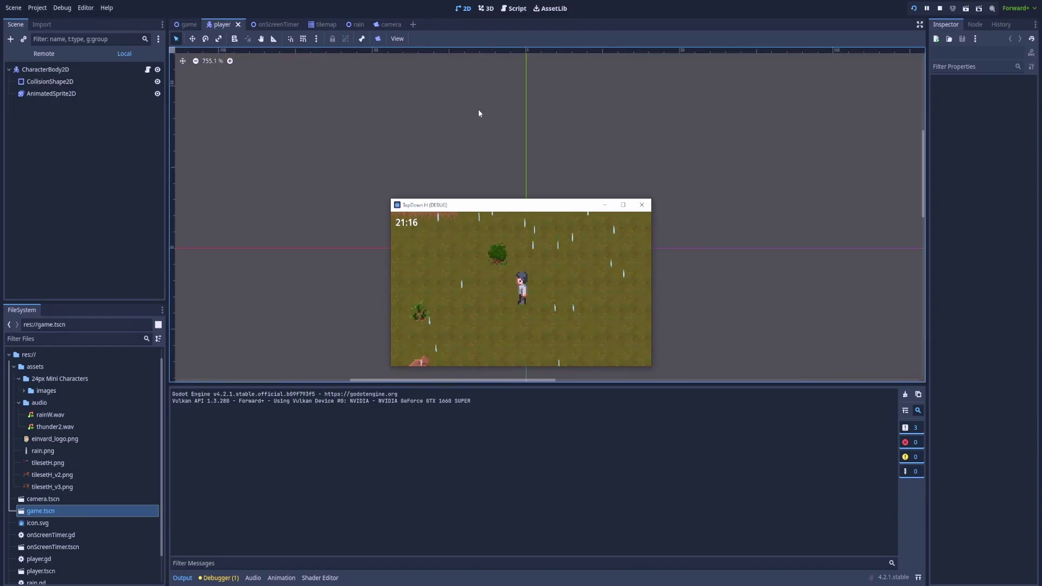
key("Down")
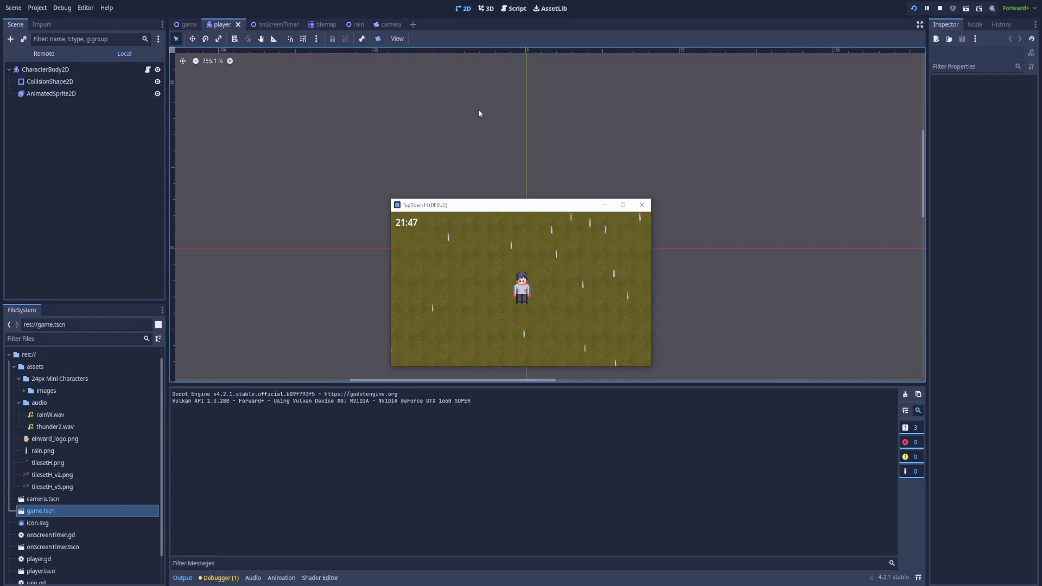
key("F8")
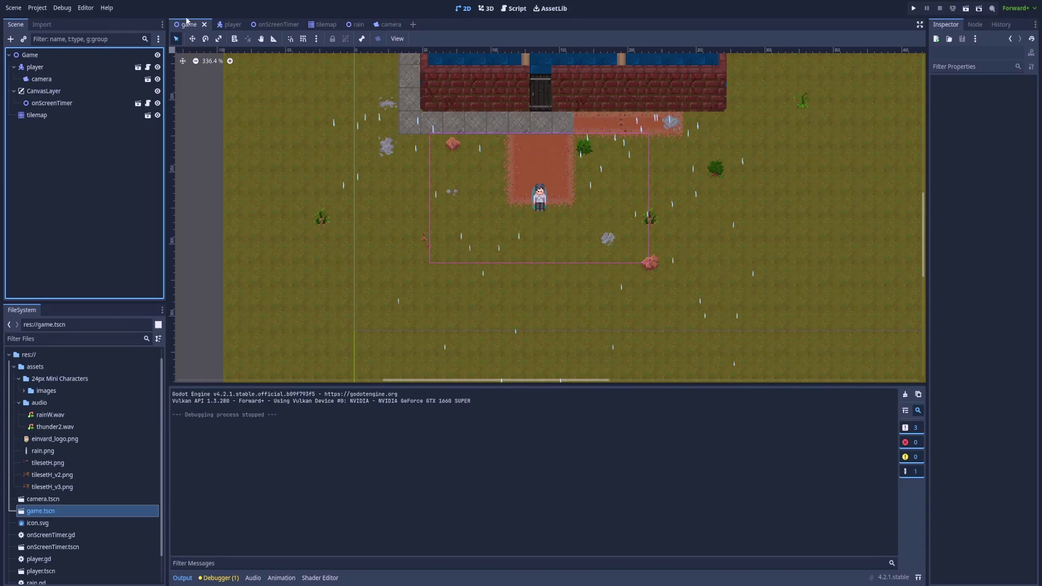
Open the camera scene from the player's camera node and select its rain child
left_click(38, 80)
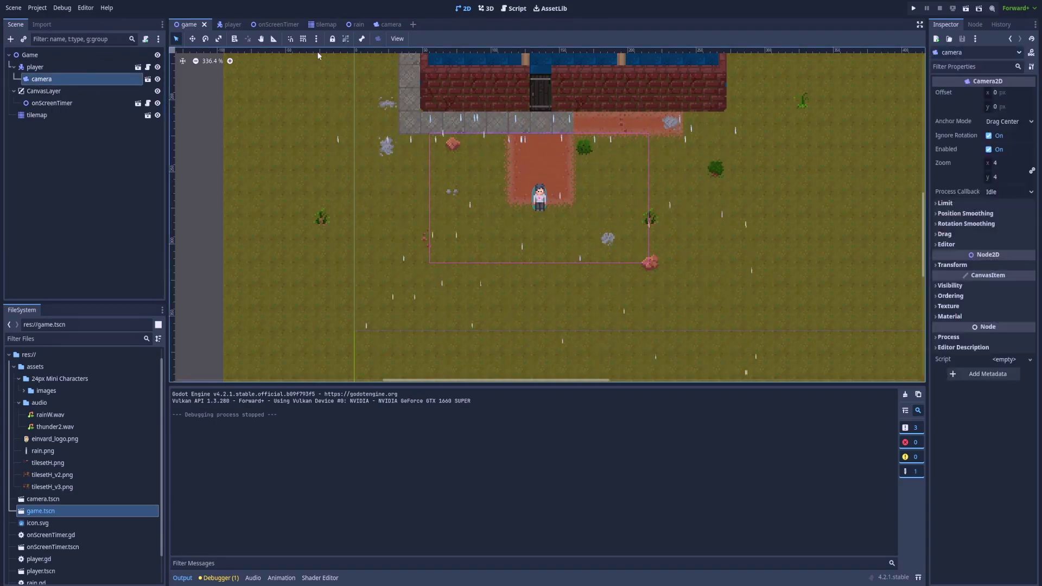
left_click(386, 24)
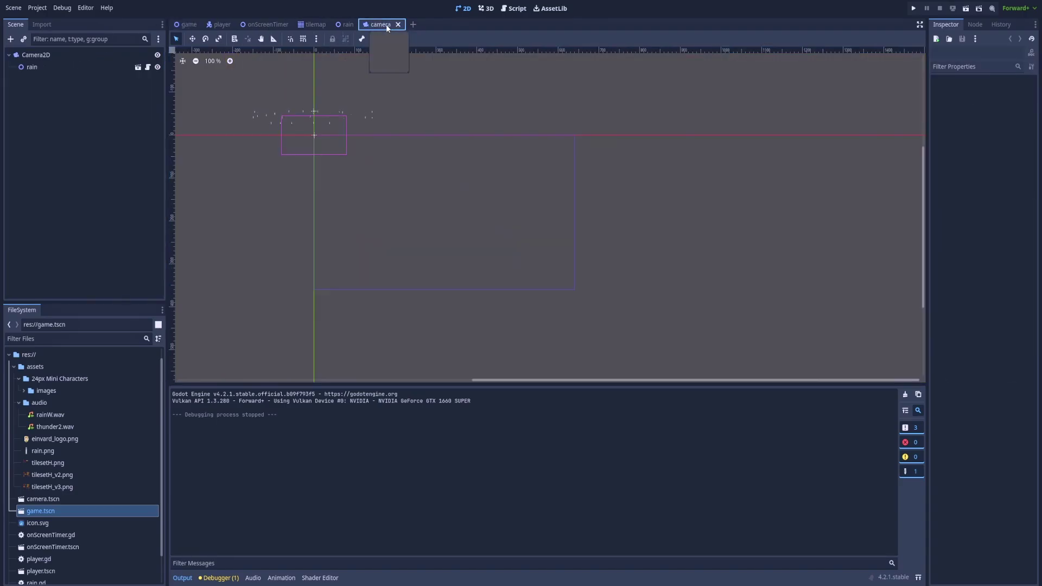
left_click(39, 69)
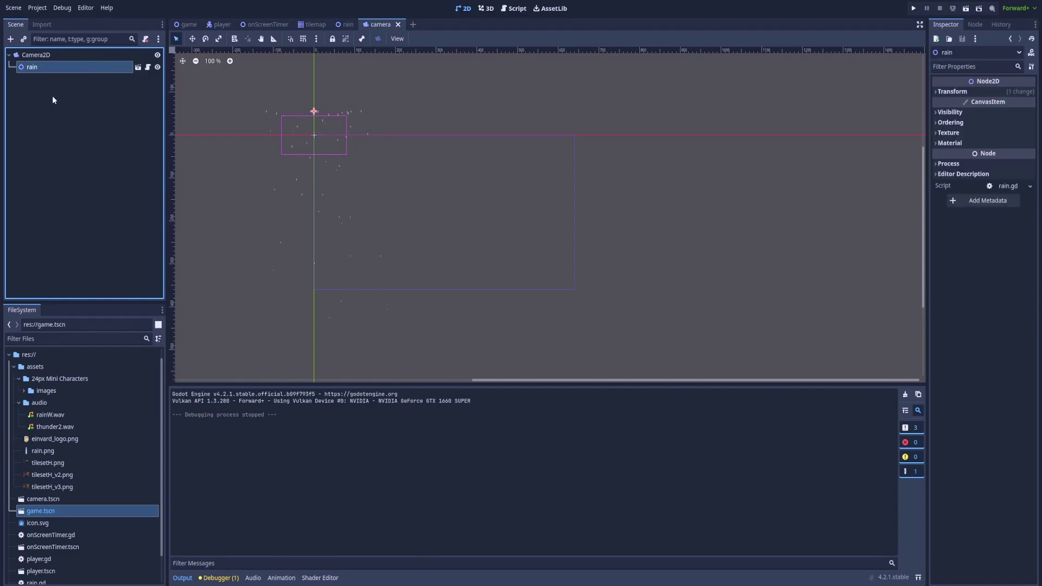
Open the rain scene and review the CPUParticles2D node's settings
left_click(346, 25)
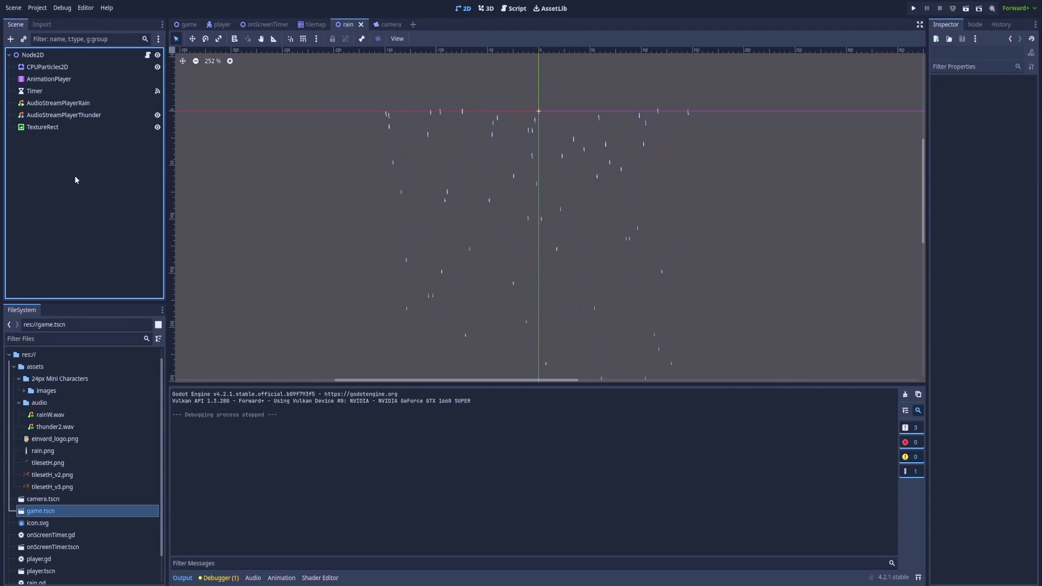
left_click(52, 67)
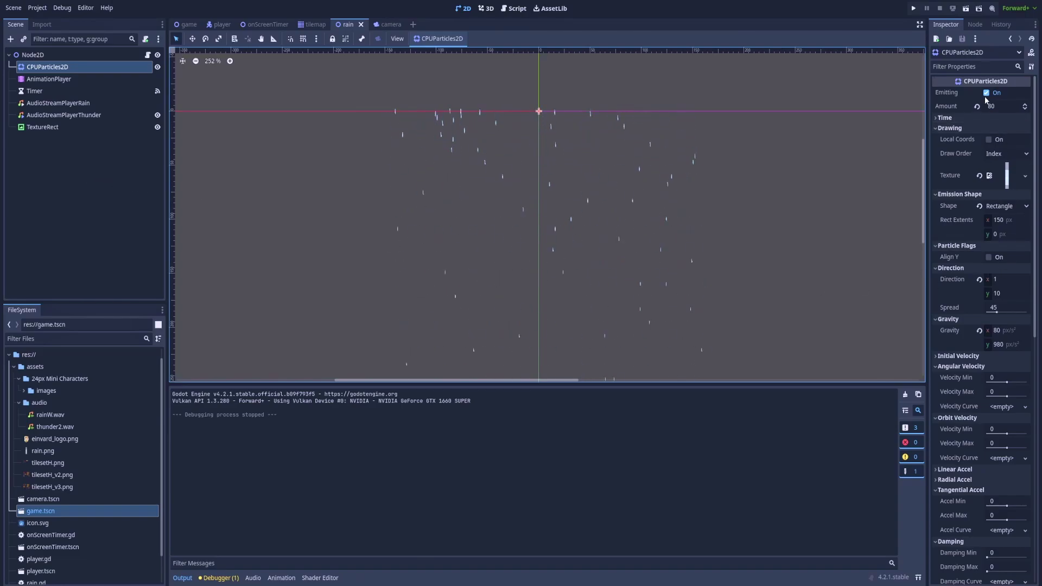
left_click(34, 178)
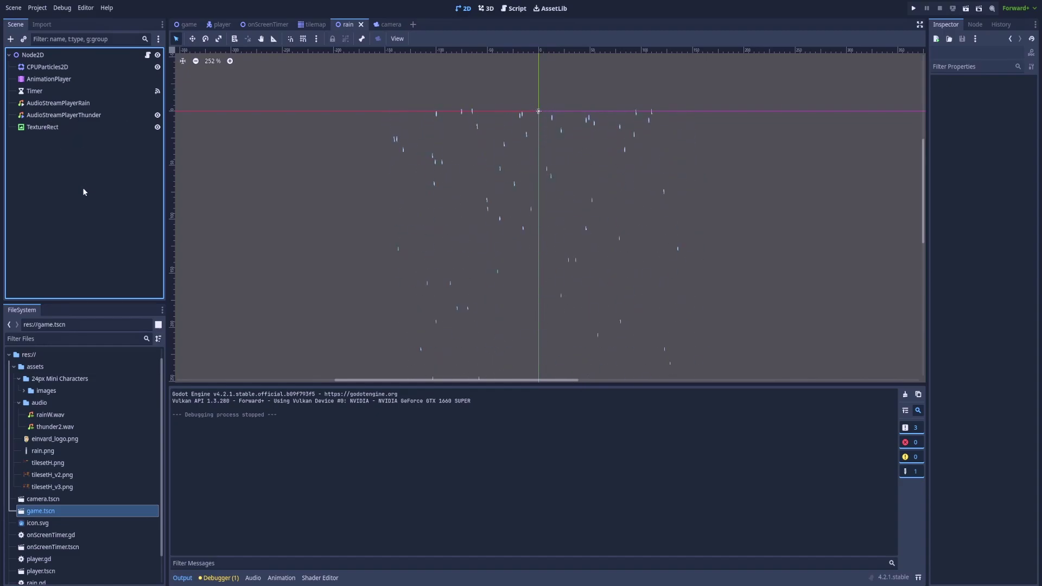
Test-run the game to check the rain, stop it, and remove the AnimationPlayer node
key("F5")
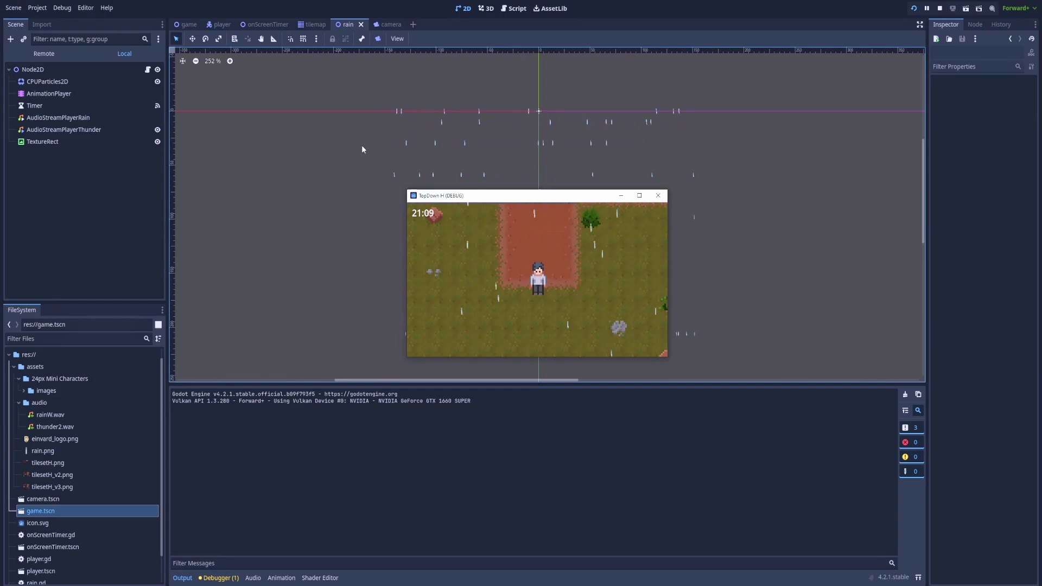
key("F8")
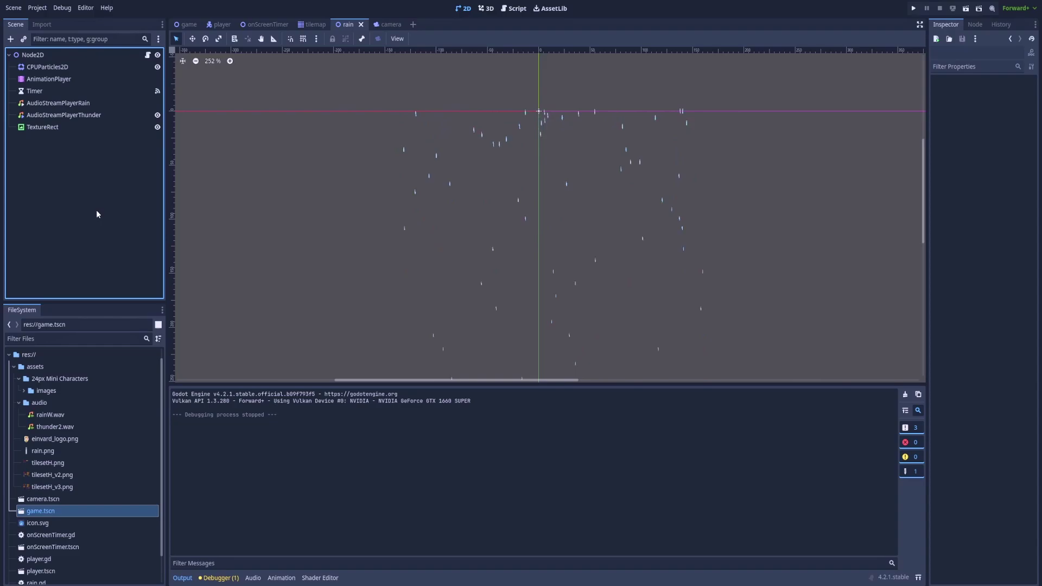
key("ctrl+z")
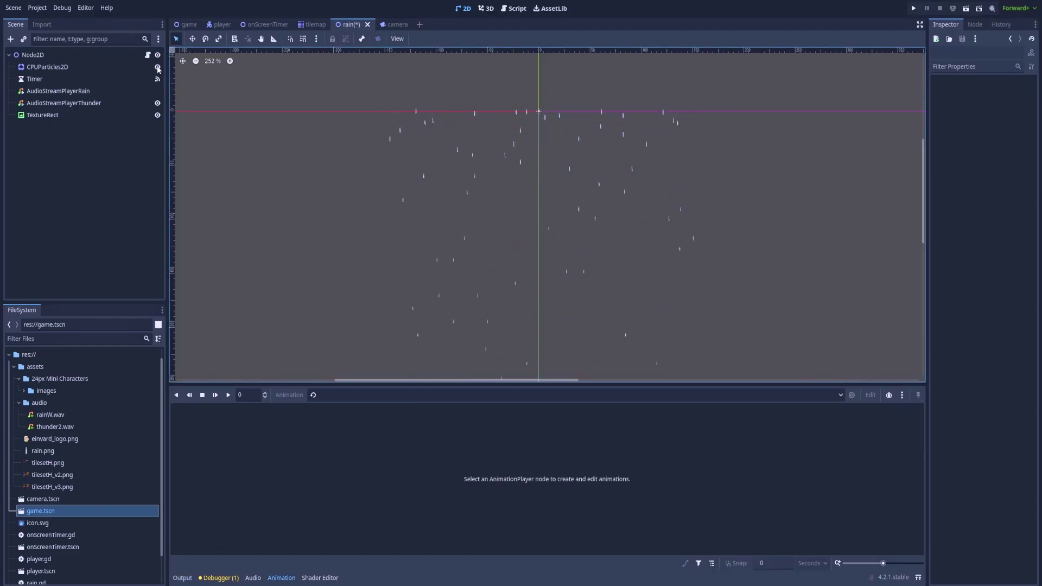
Hide the original CPUParticles2D and add a fresh CPUParticles2D node via a 'CPU' search
left_click(157, 68)
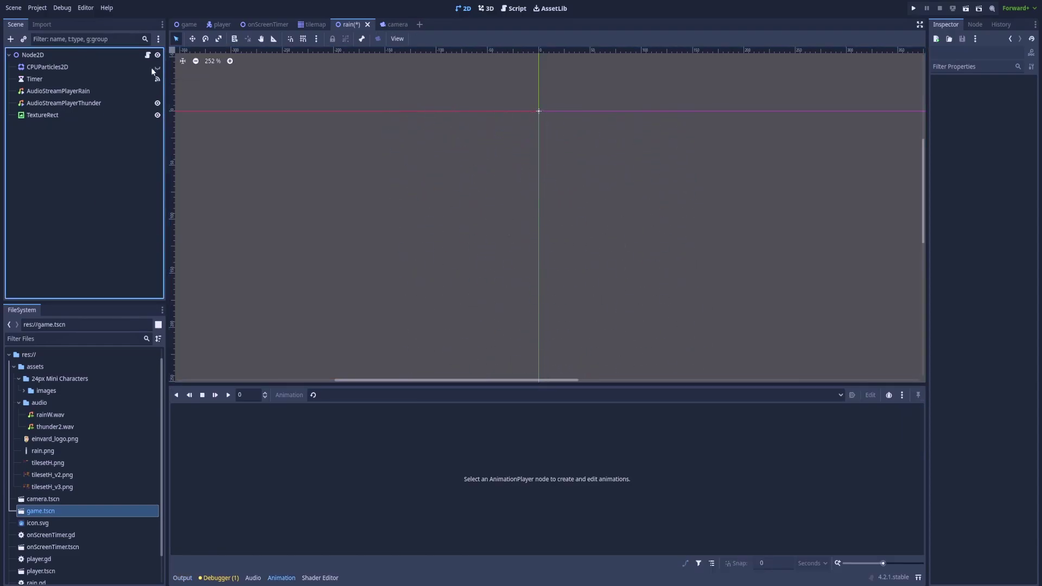
key("ctrl+a")
type("CPU")
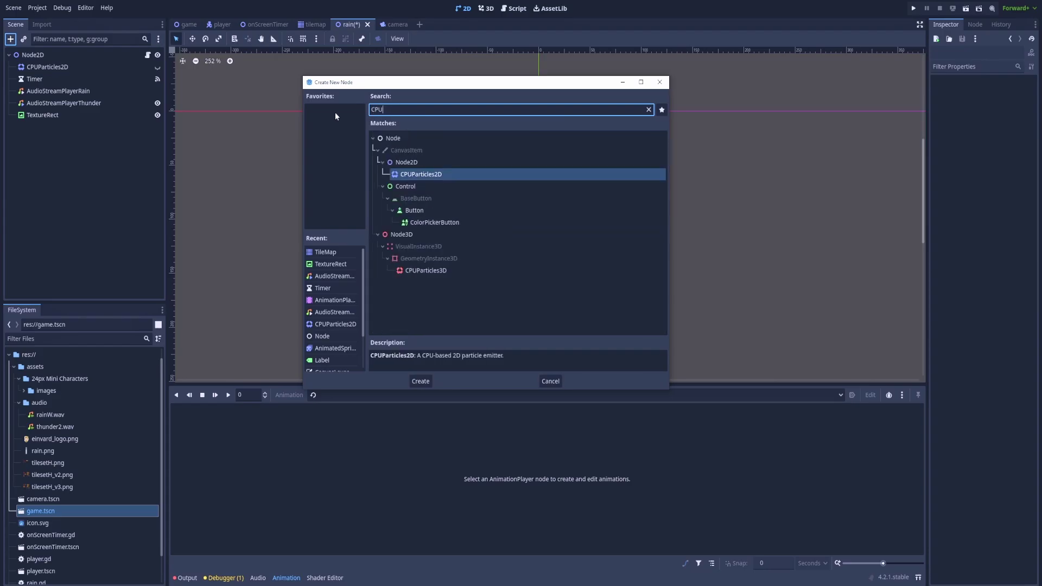
double_click(445, 174)
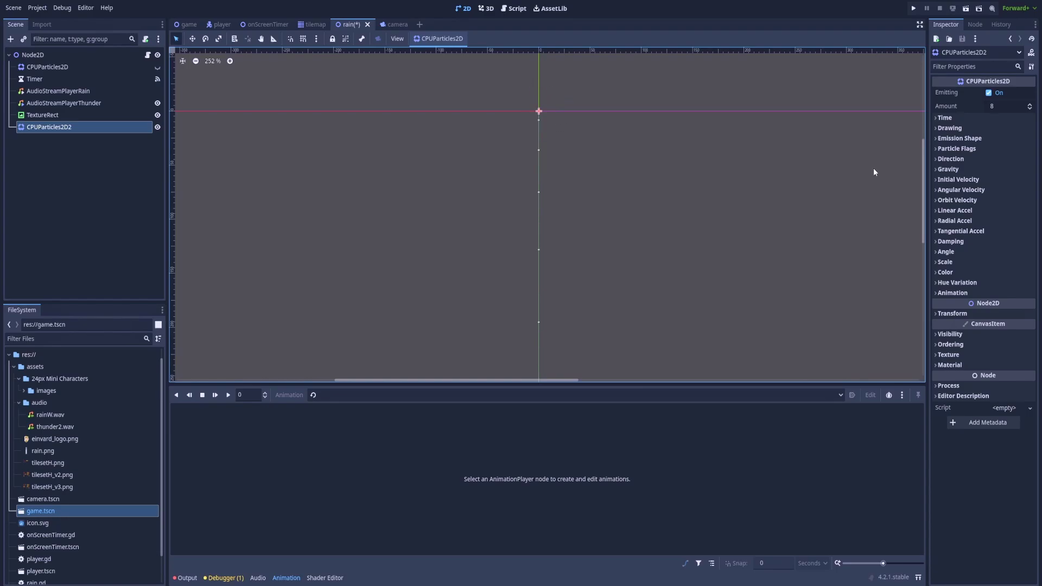
Set the Emission Shape to Rectangle with Rect Extents x of 150
left_click(949, 139)
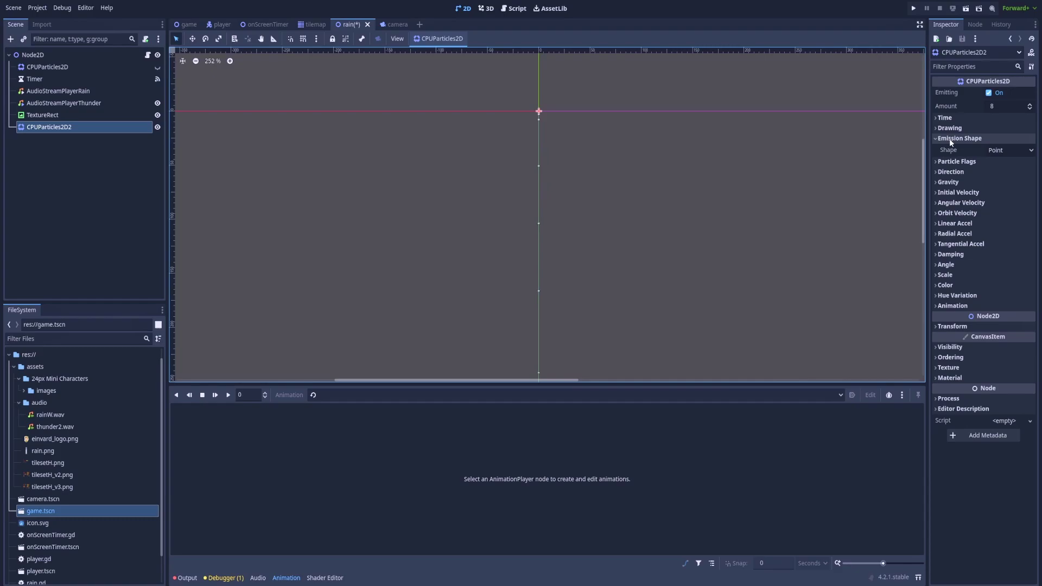
left_click(1004, 151)
left_click(991, 201)
left_click(1023, 163)
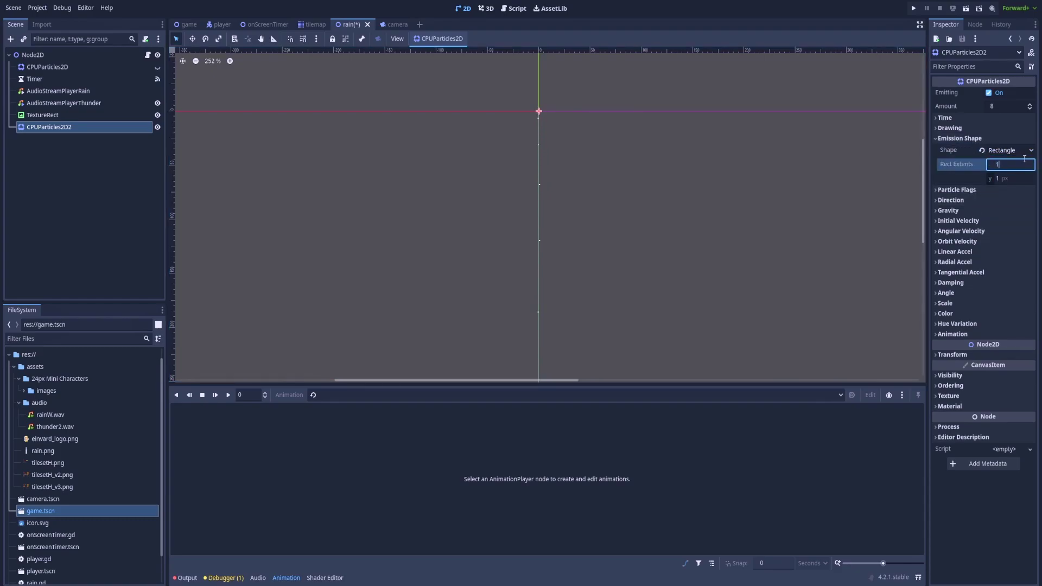
type("50")
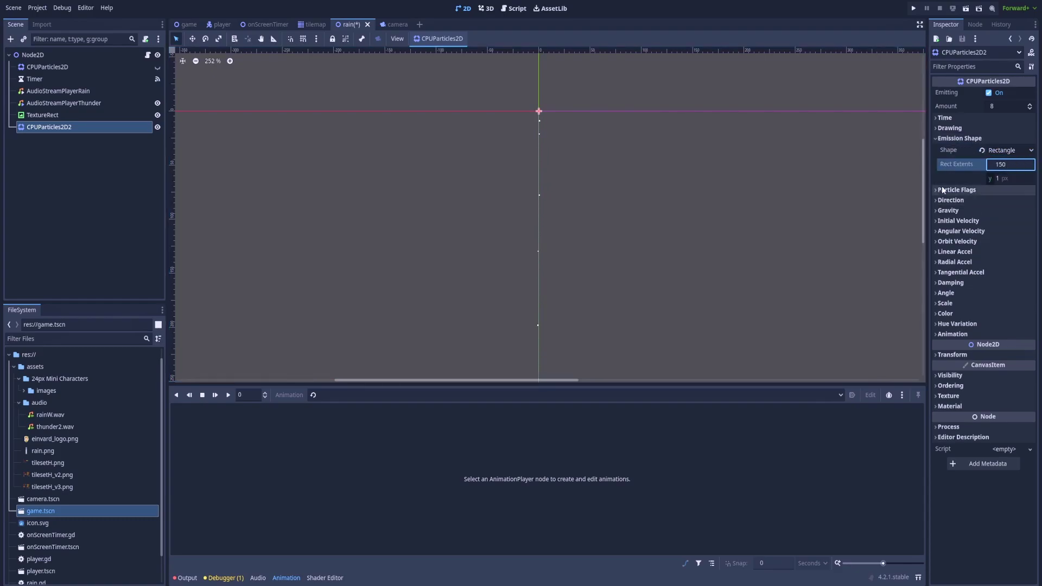
key("Return")
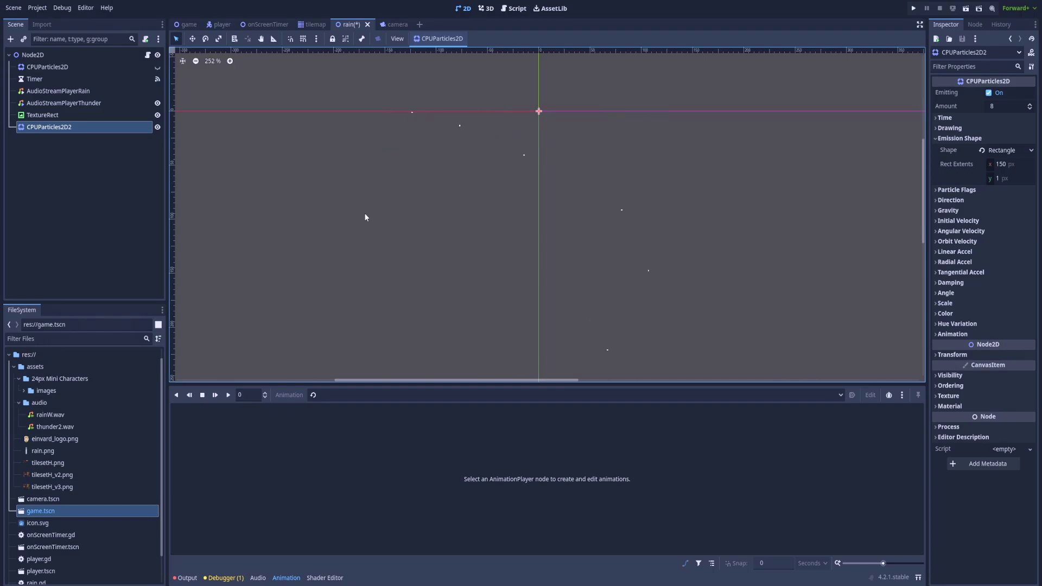
Set CPUParticles2D2's gravity to 150 × 980 so the rain falls at an angle
left_click(947, 211)
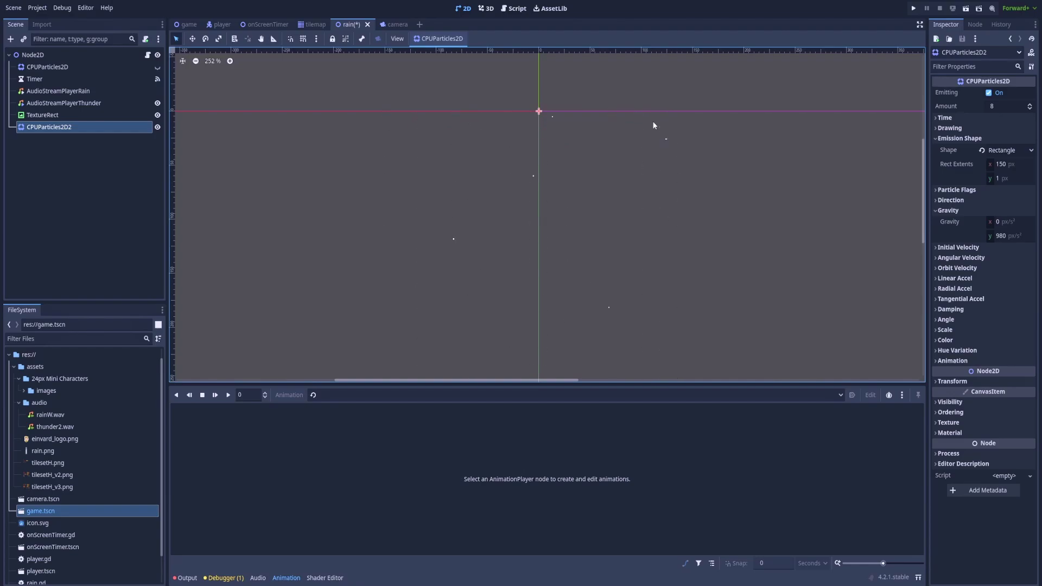
left_click(1007, 222)
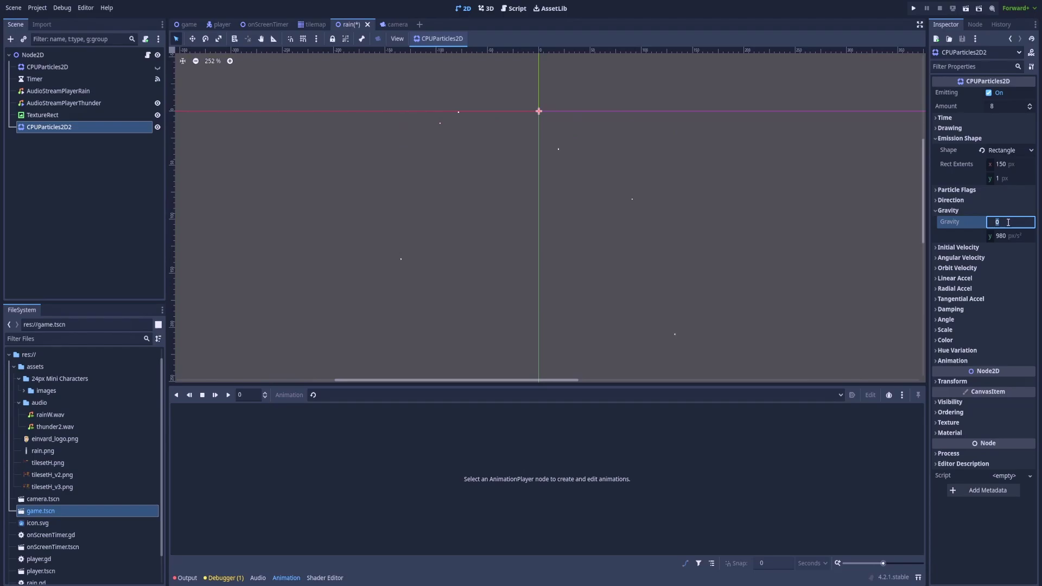
type("150")
left_click(841, 190)
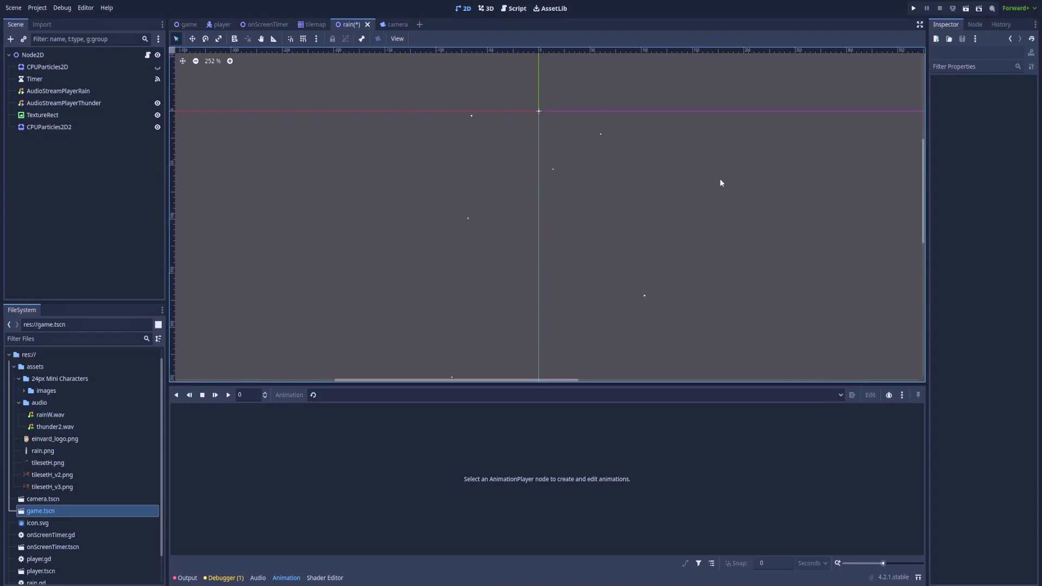
left_click(895, 136)
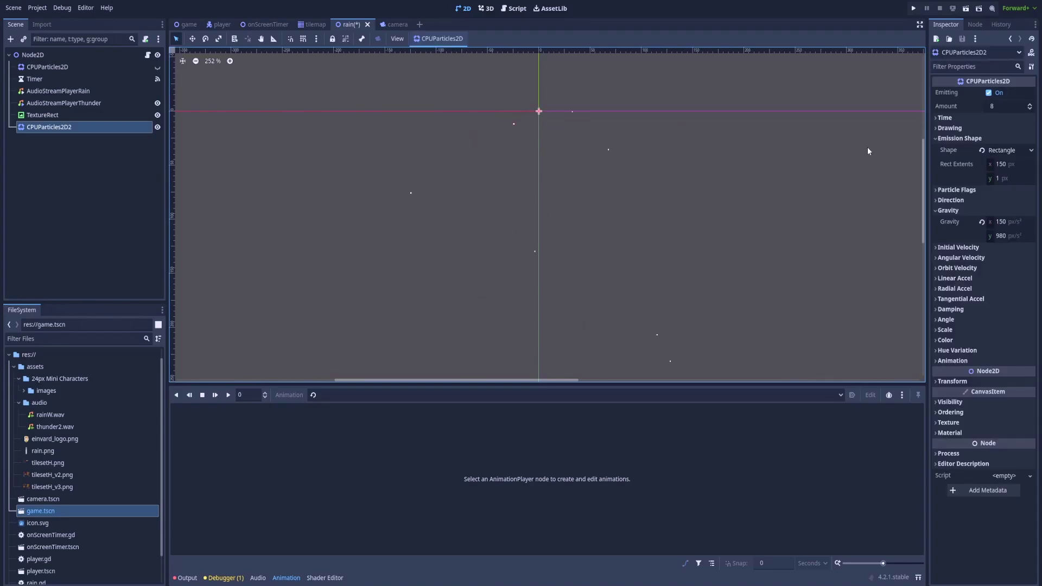
Assign rain.png from the FileSystem dock as CPUParticles2D2's Drawing texture
left_click(942, 127)
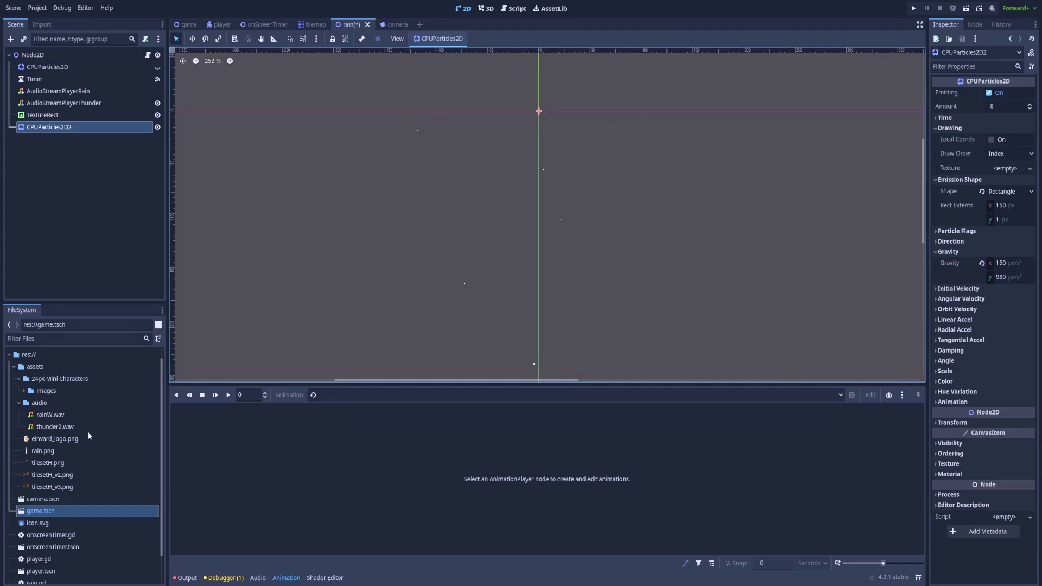
left_click(37, 451)
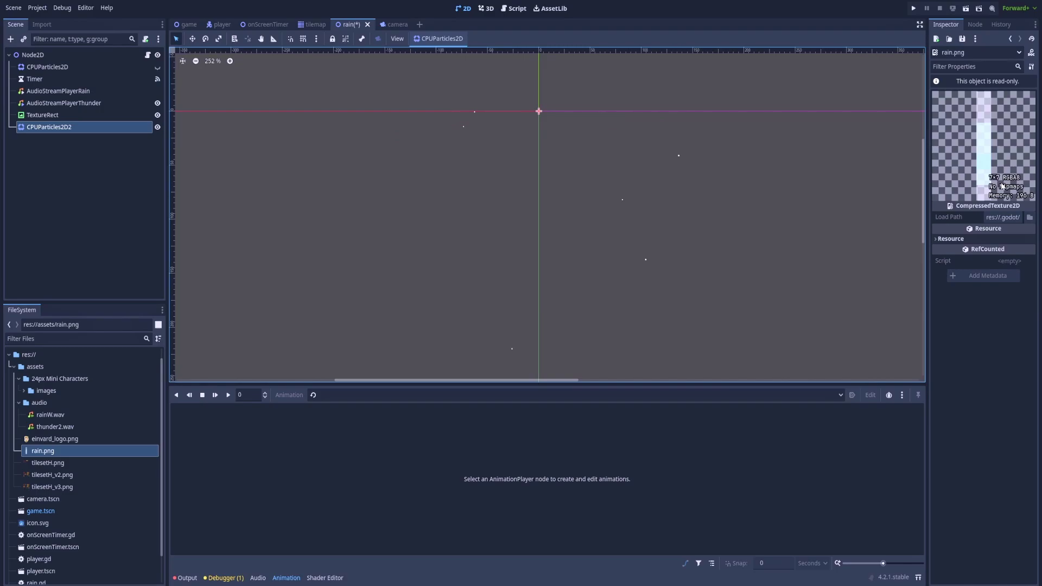
left_click(63, 128)
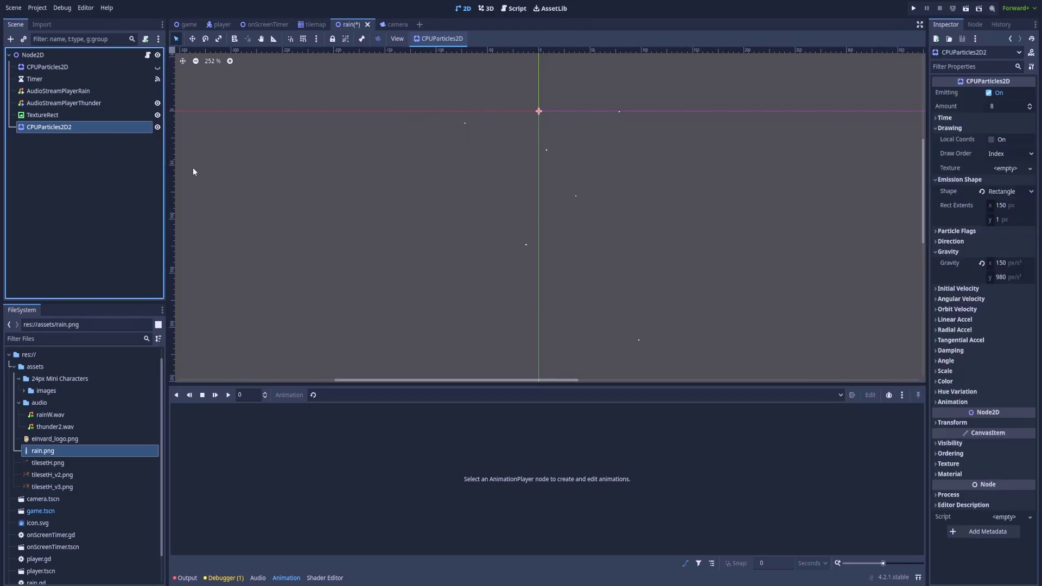
mouse_move(43, 456)
left_mouse_down()
mouse_move(128, 455)
mouse_move(1002, 170)
left_mouse_up()
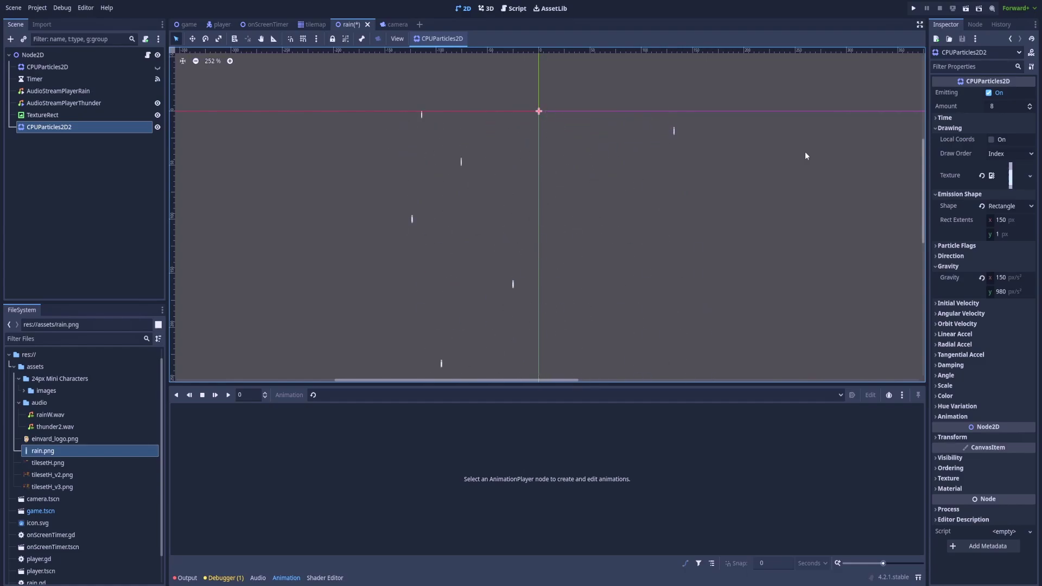
Change the particle Amount to 120, then settle on 60
left_click(1012, 104)
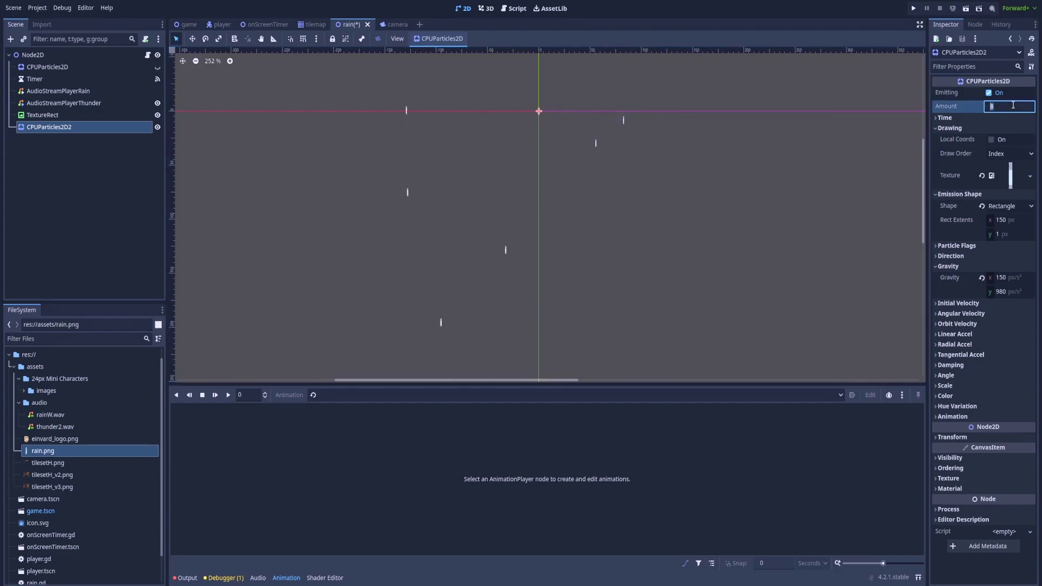
type("120")
key("Return")
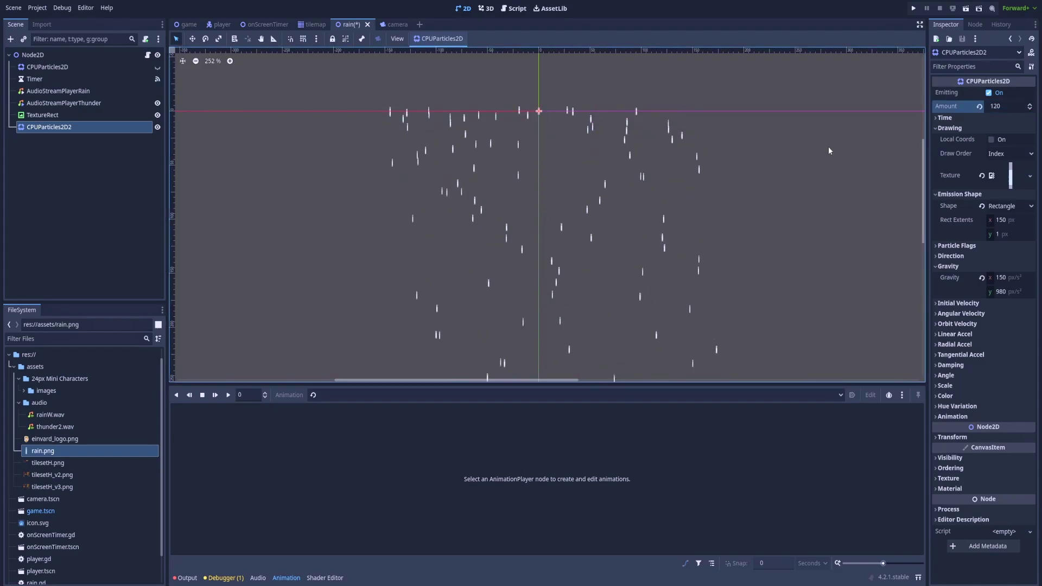
left_click(1012, 106)
type("6")
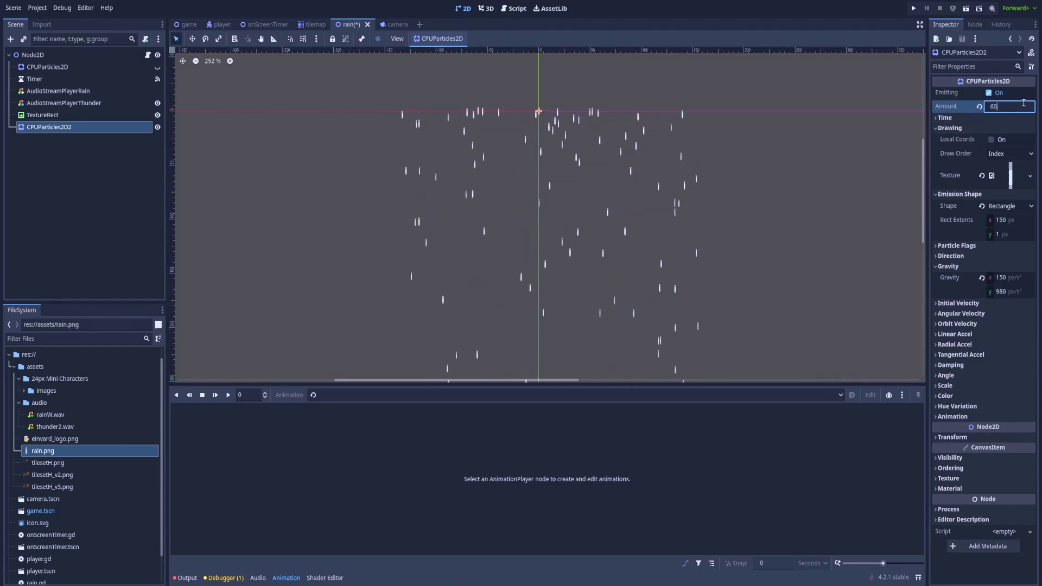
type("0")
key("Return")
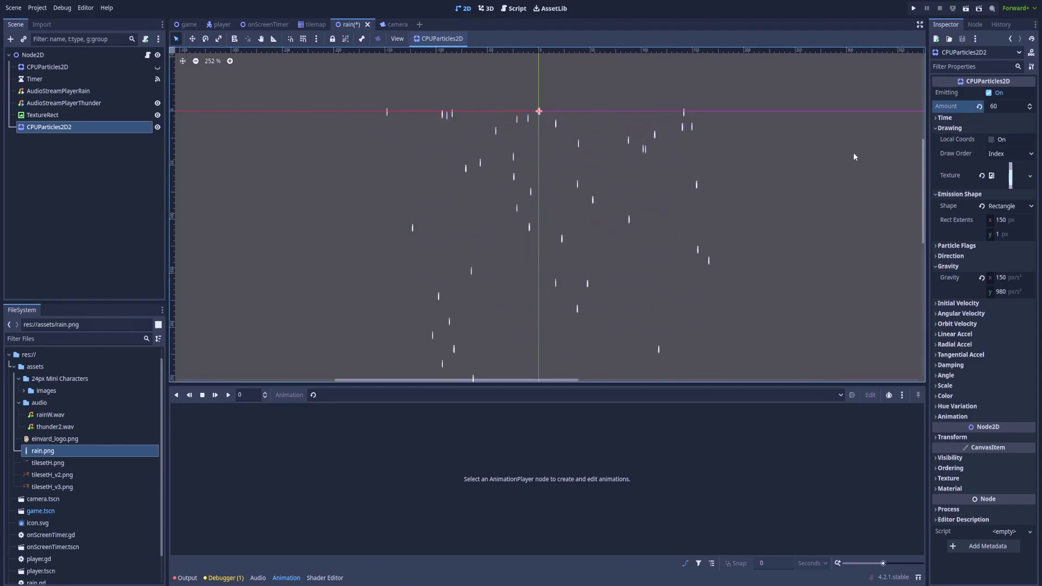
Add a two-point Scale Amount Curve whose end point drops to about 0.37
left_click(952, 387)
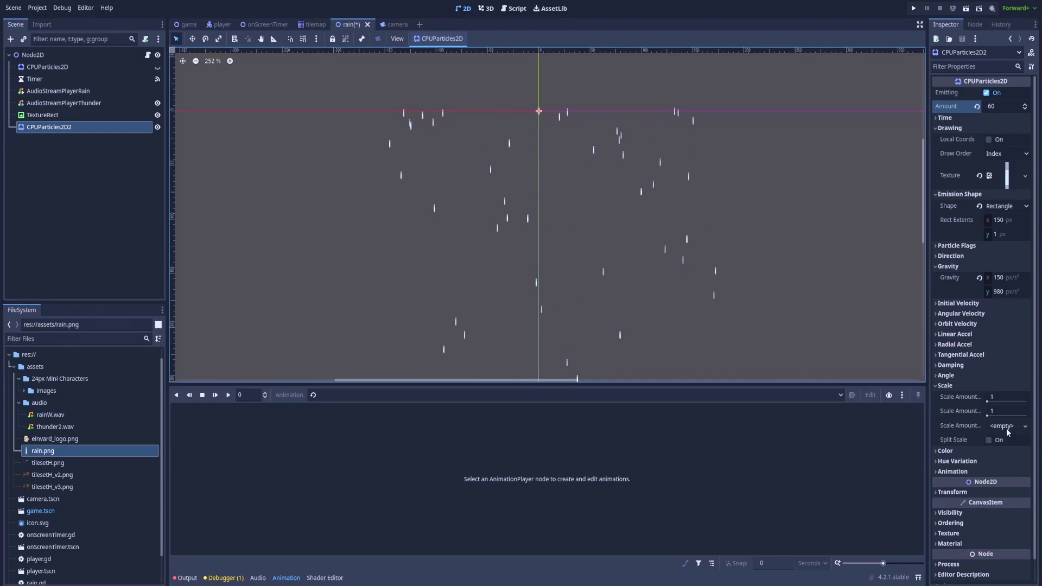
left_click(1004, 432)
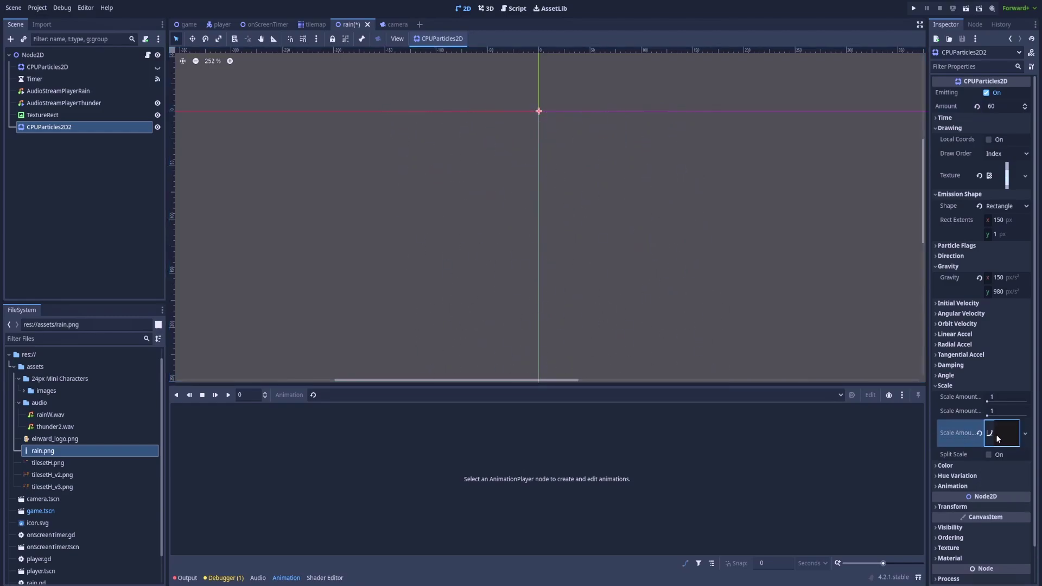
left_click(997, 438)
left_click(948, 485)
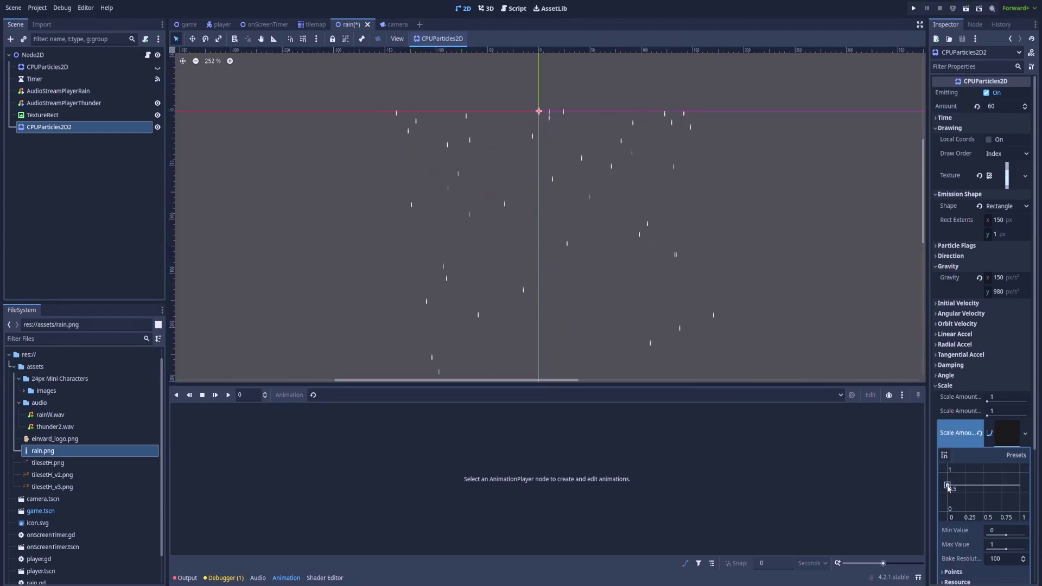
left_click(1018, 490)
left_click_drag(1018, 490, 1019, 504)
left_click_drag(1018, 505, 1022, 498)
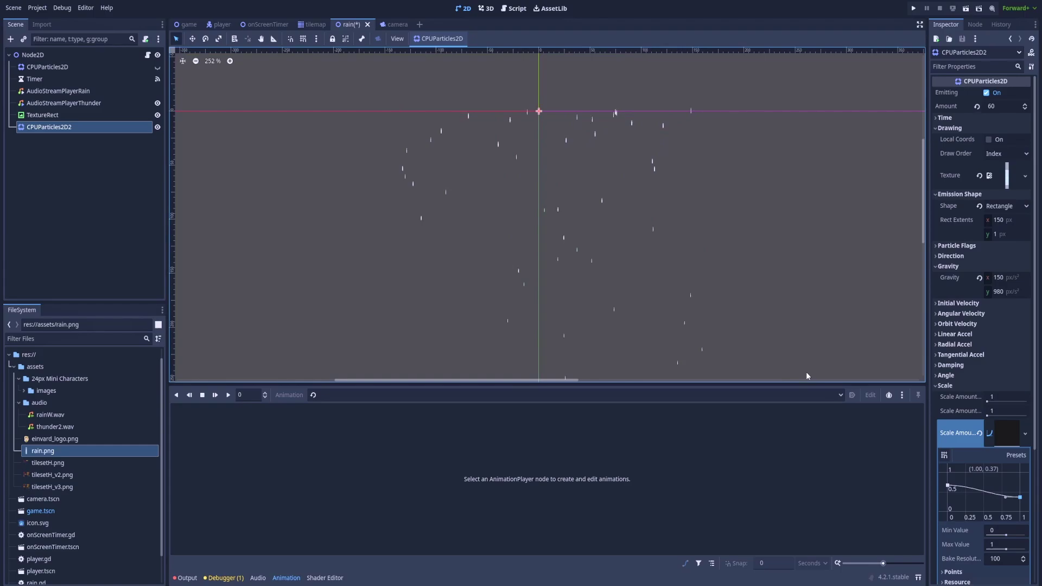
left_click(739, 298)
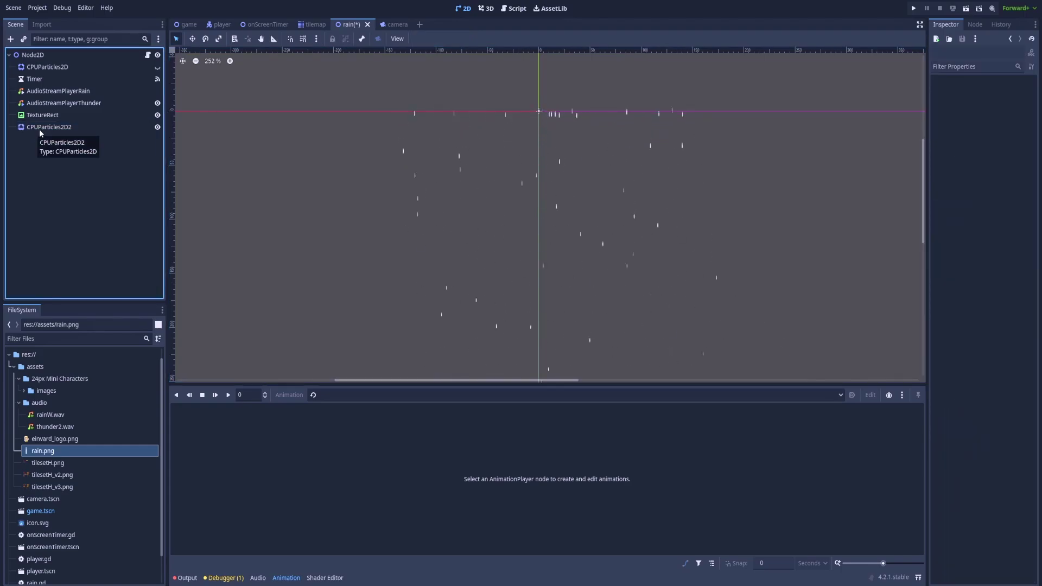
Save the rain scene, run the top-down game and walk the player down to watch the rain, then stop
left_click(914, 10)
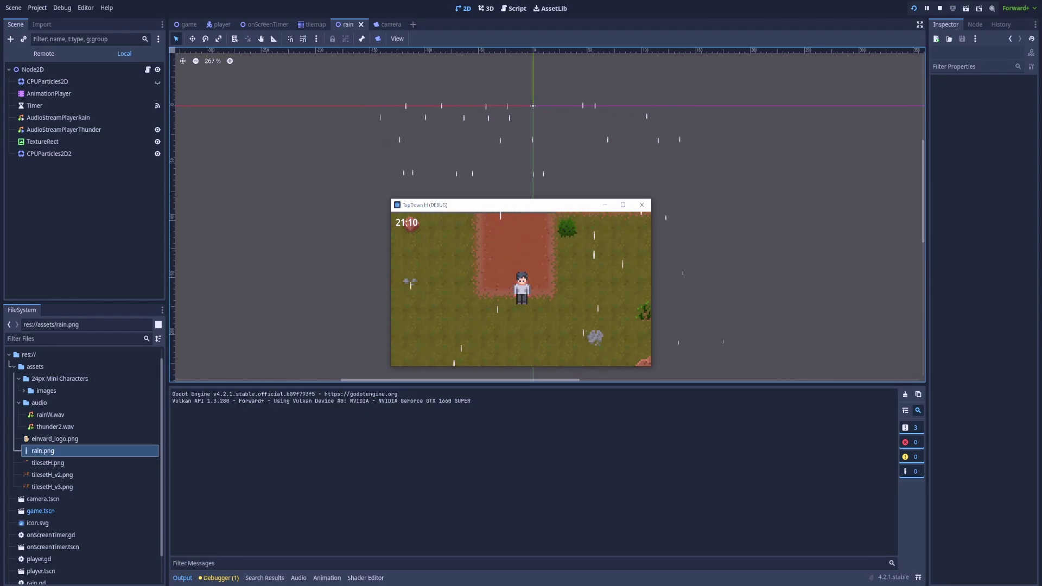
key("Down")
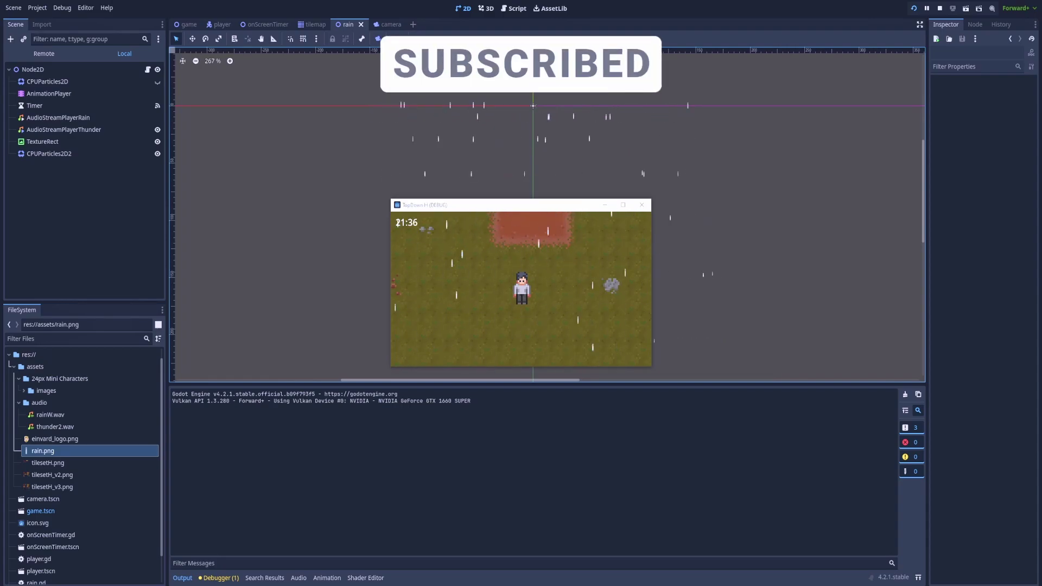
key("F8")
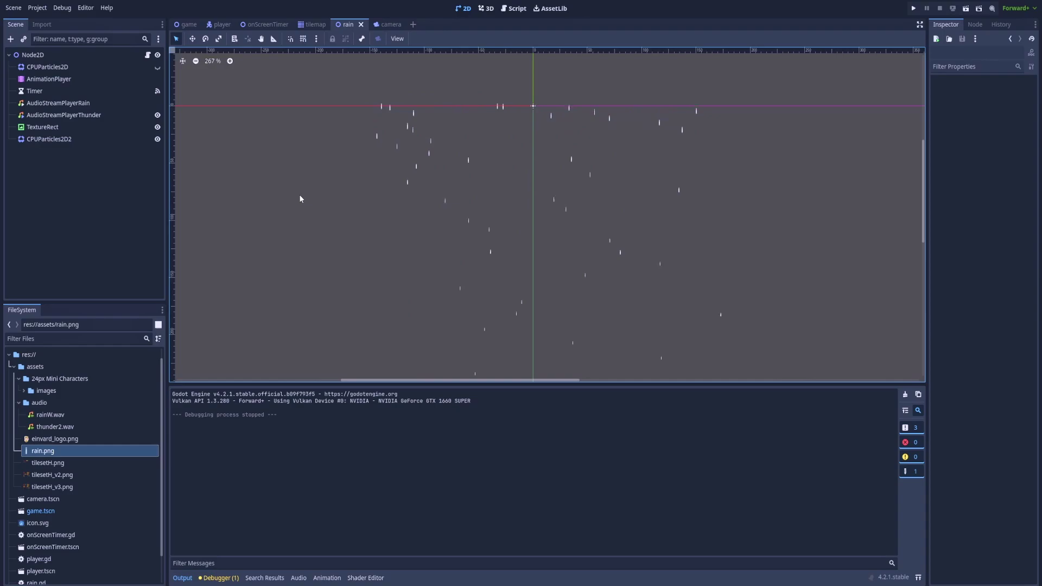